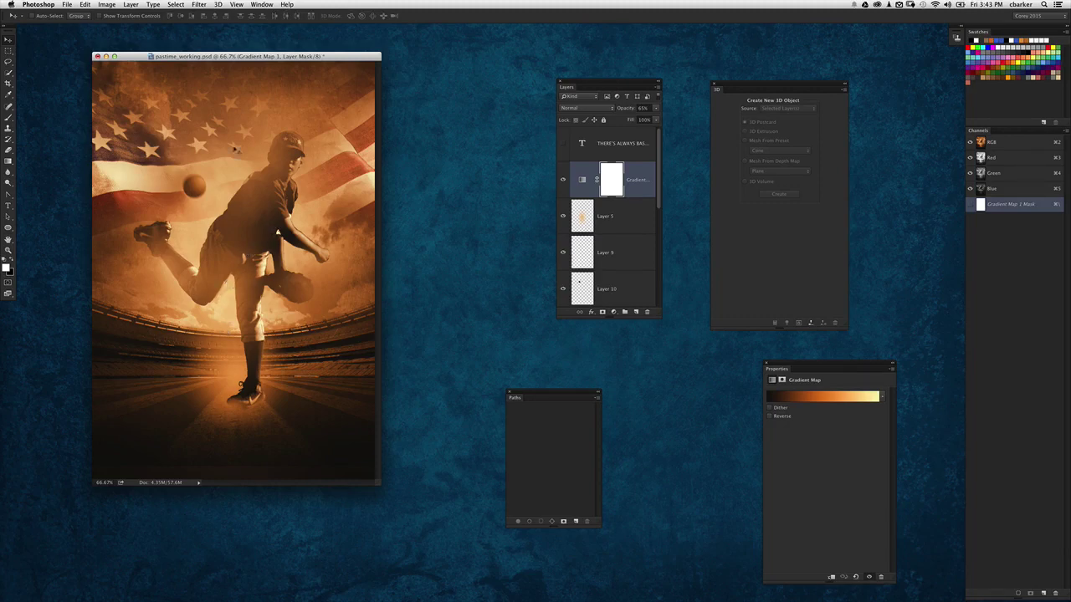
- Widen the pastime_working.psd window to show the whole poster and move the Paths panel lower
left_click_drag(308, 55, 309, 52)
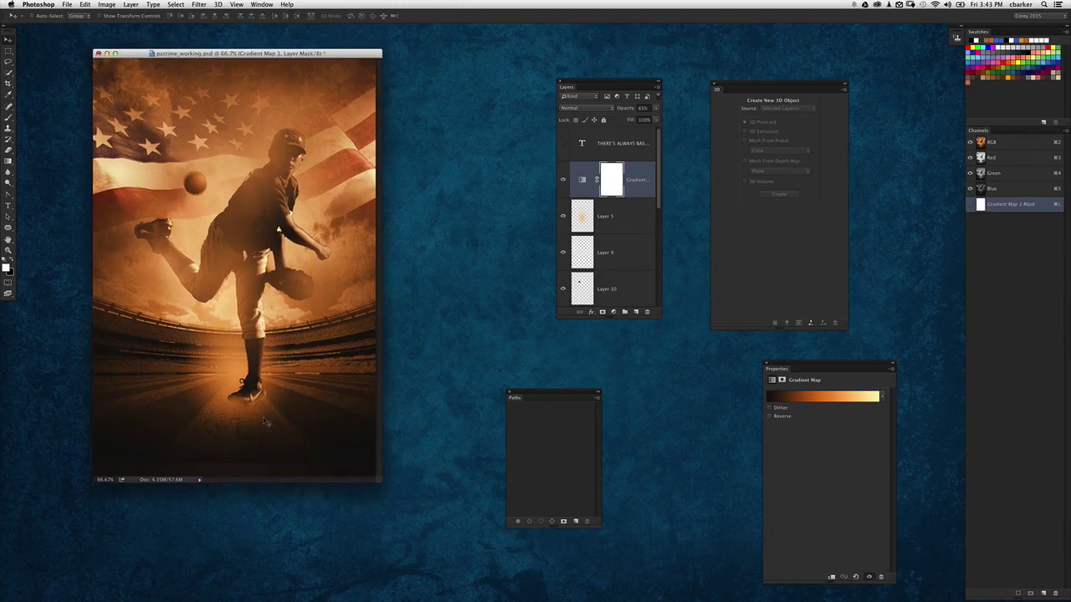
left_click_drag(380, 483, 449, 486)
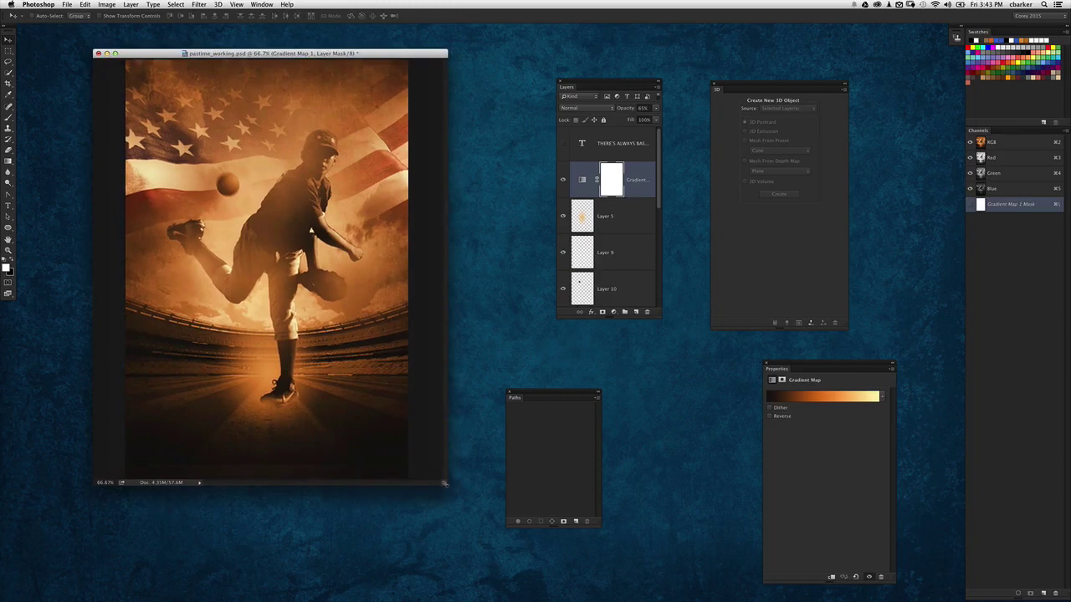
left_click_drag(525, 393, 579, 421)
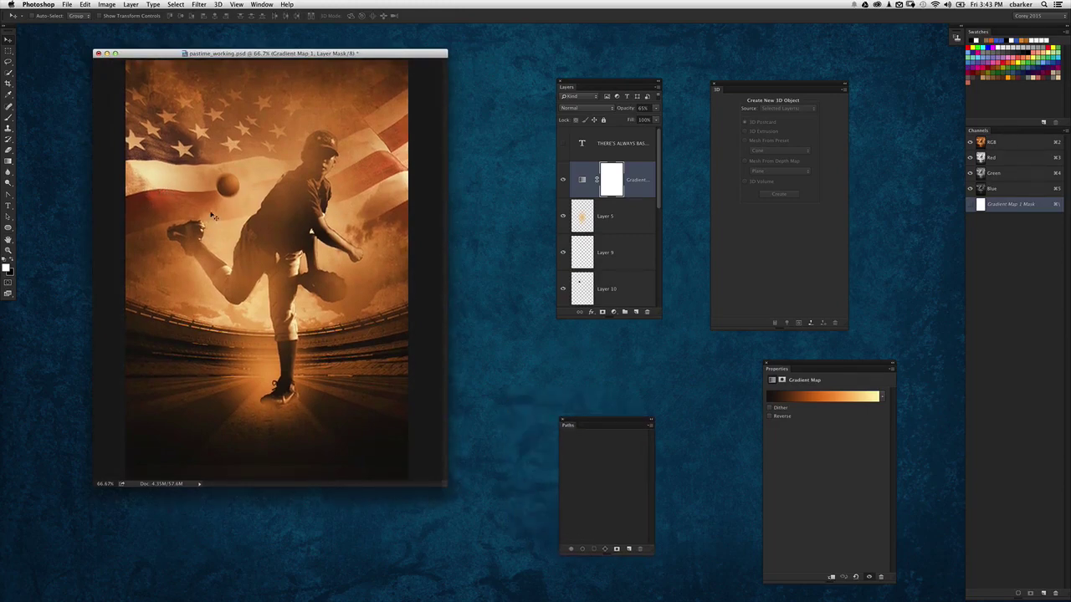
- Show and select the THERE'S ALWAYS BASEBALL layer, then Option-drag a copy near the poster bottom
left_click(563, 145)
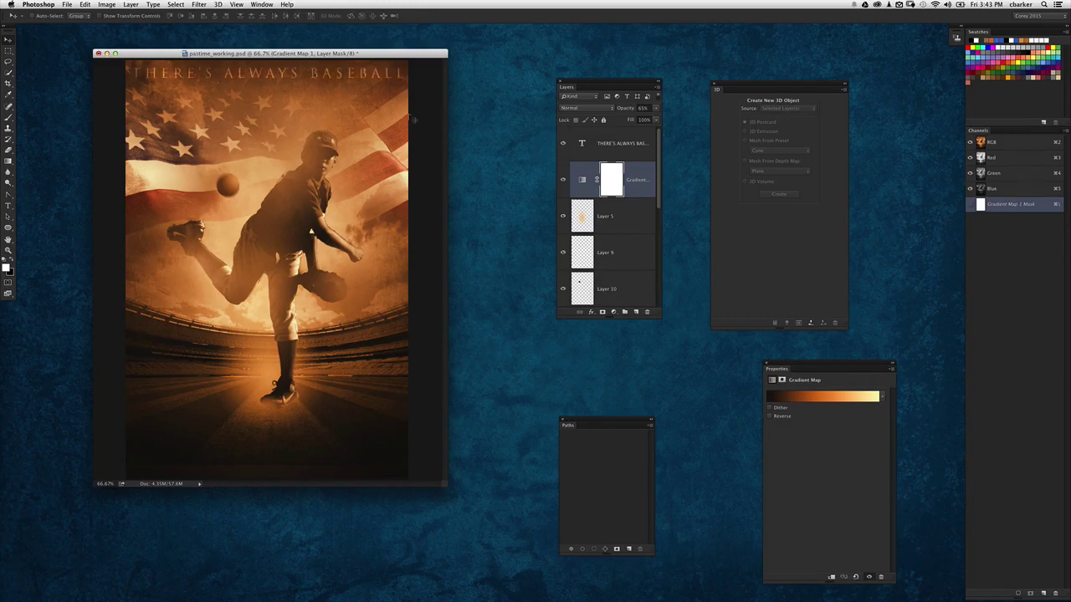
left_click(591, 144)
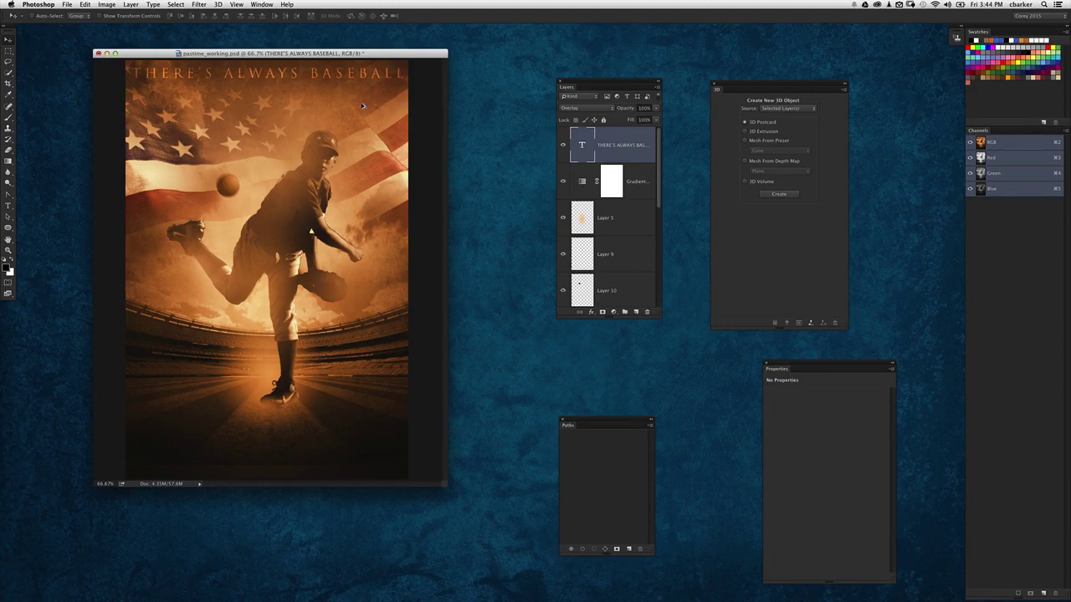
left_click_drag(362, 105, 344, 433)
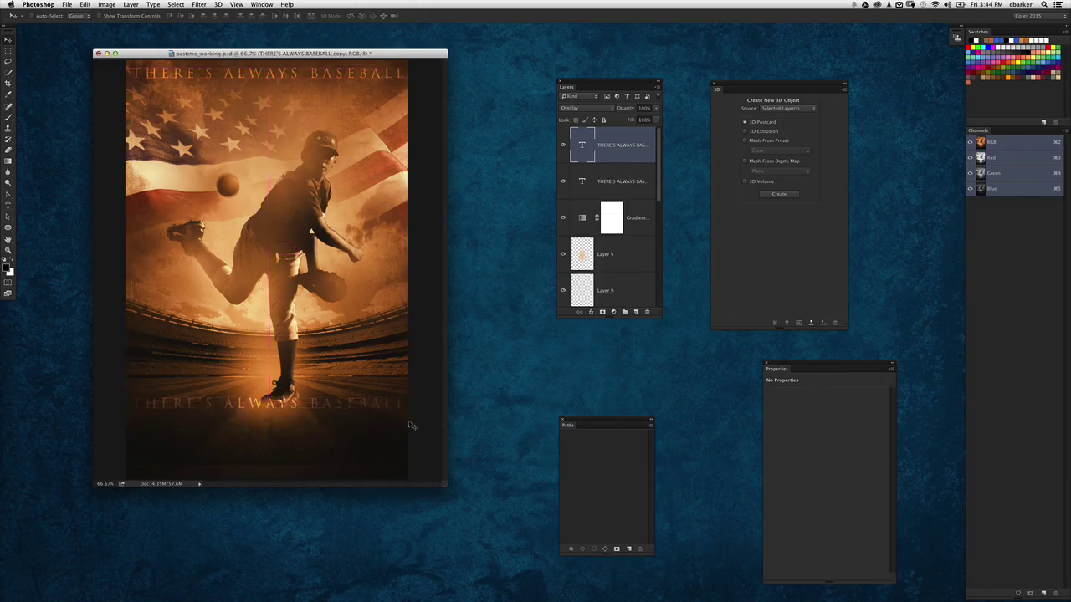
- Change the bottom copy's text to PASTIME
double_click(581, 145)
type("PA")
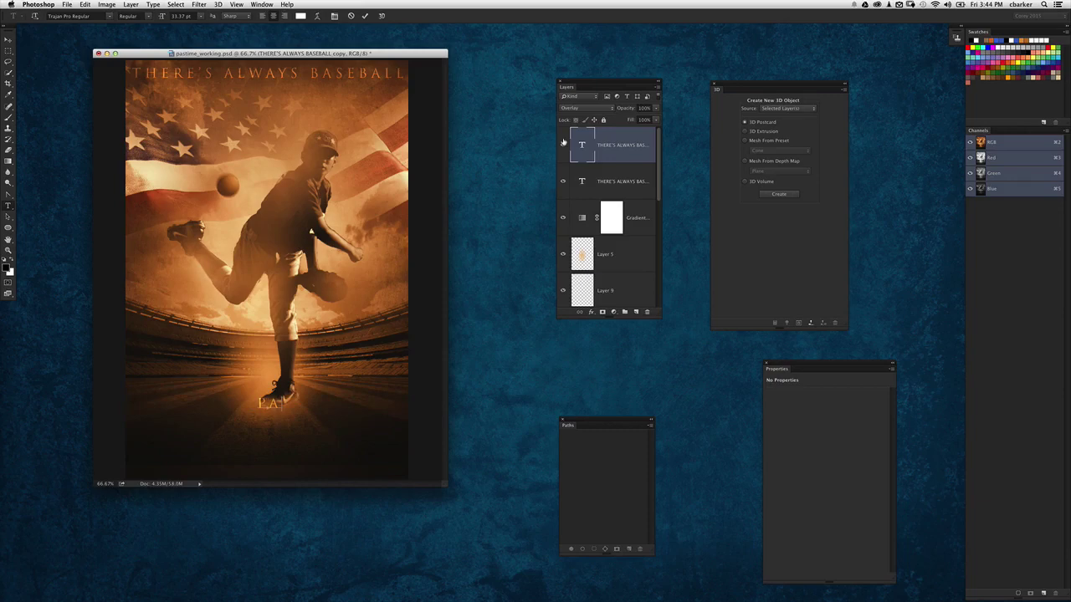
type("STIME")
left_click(7, 40)
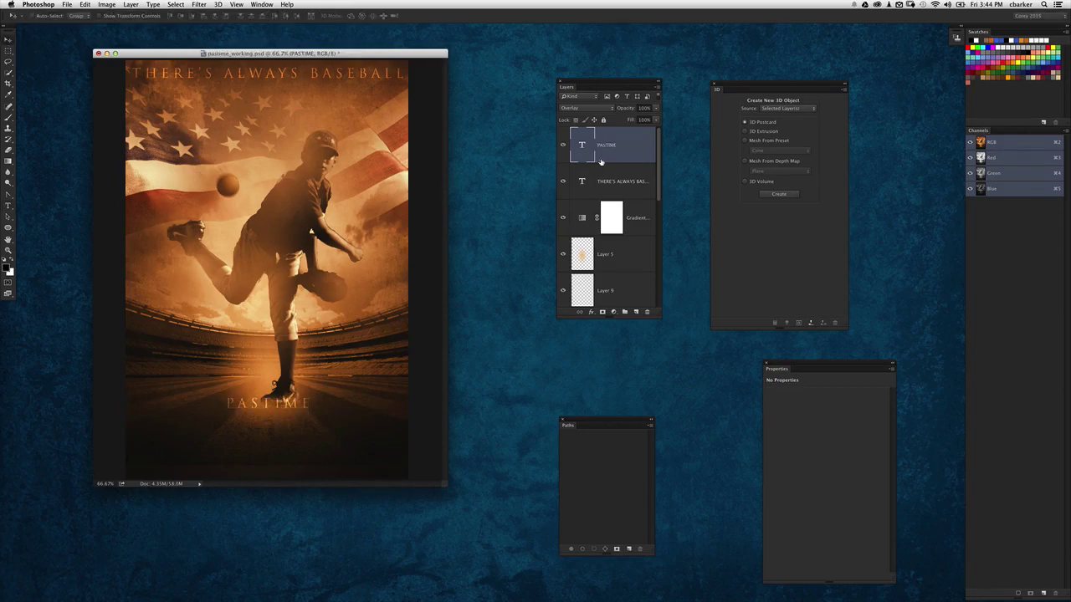
- Scale PASTIME up to about 245% and nudge it slightly lower below the pitcher's feet
key("super+t")
left_click_drag(314, 399, 398, 345)
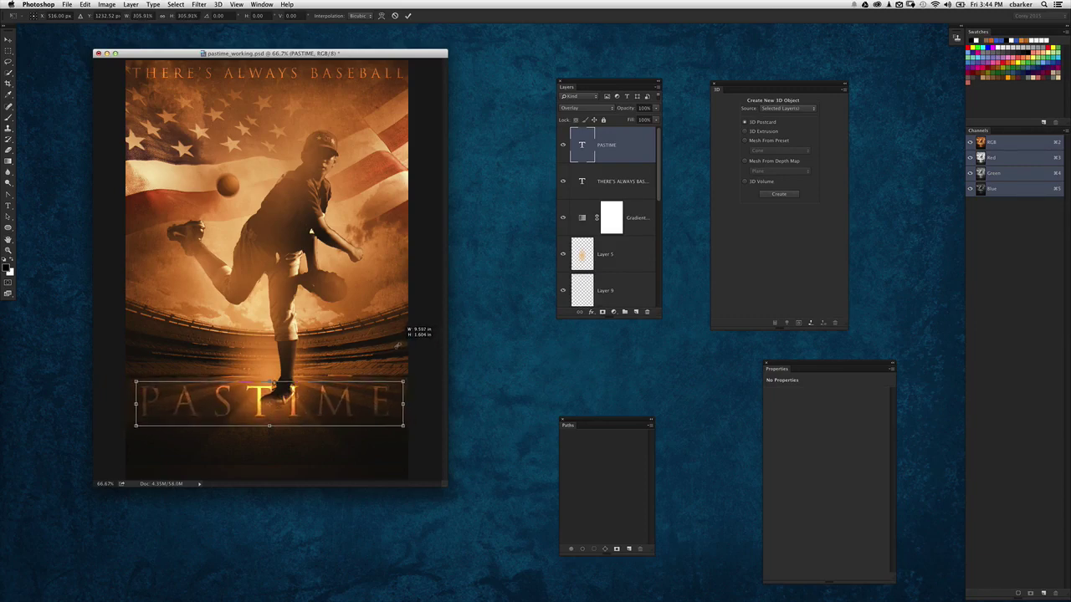
key("Return")
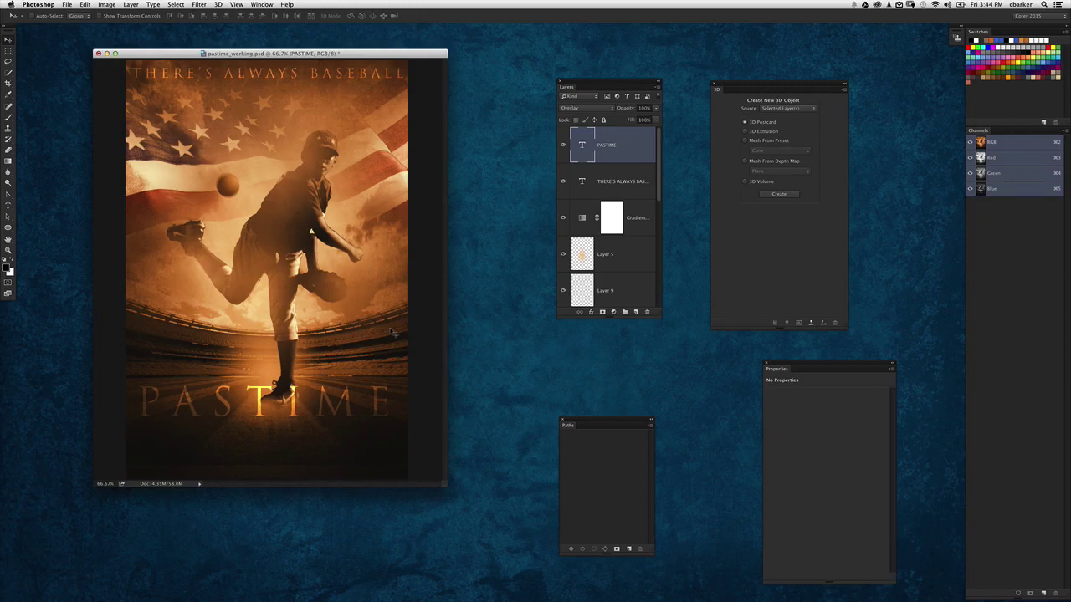
left_click_drag(388, 384, 386, 402)
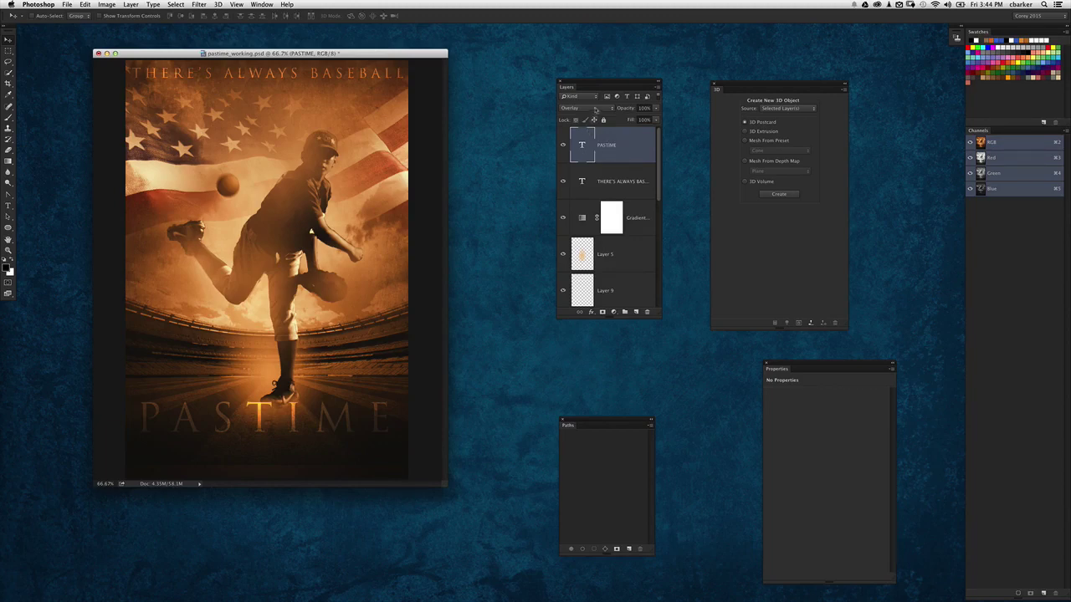
- Keep the Overlay blending mode and reselect the PASTIME text layer
left_click(590, 109)
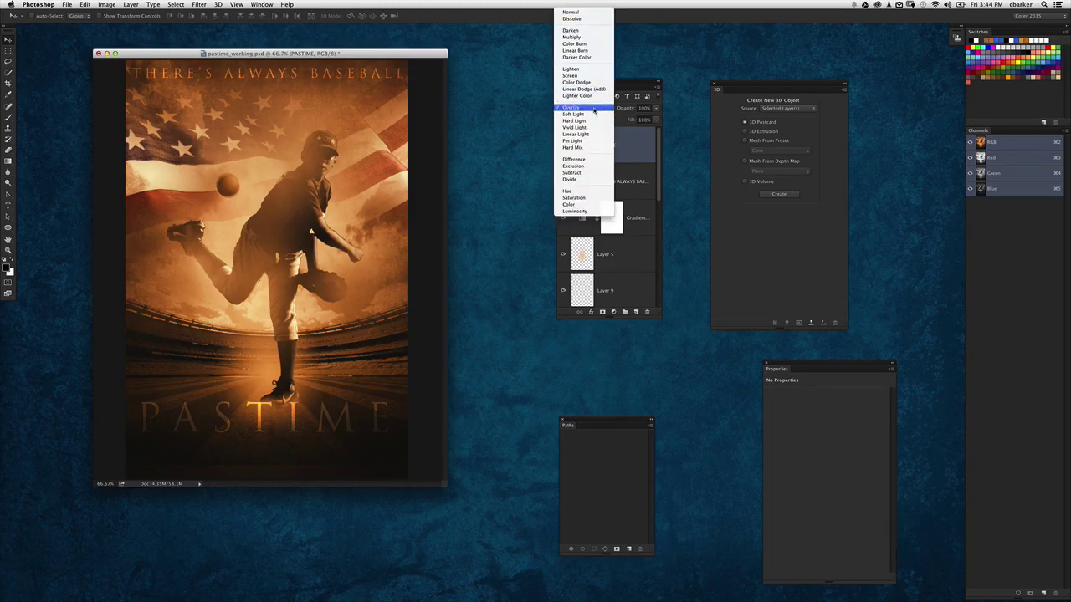
left_click(639, 184)
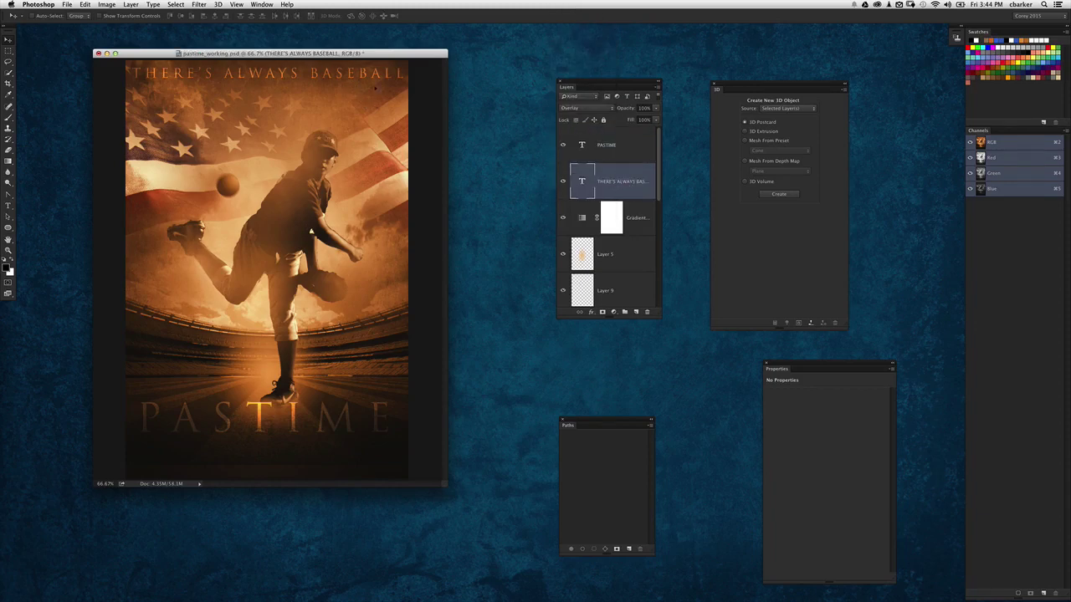
left_click(597, 154)
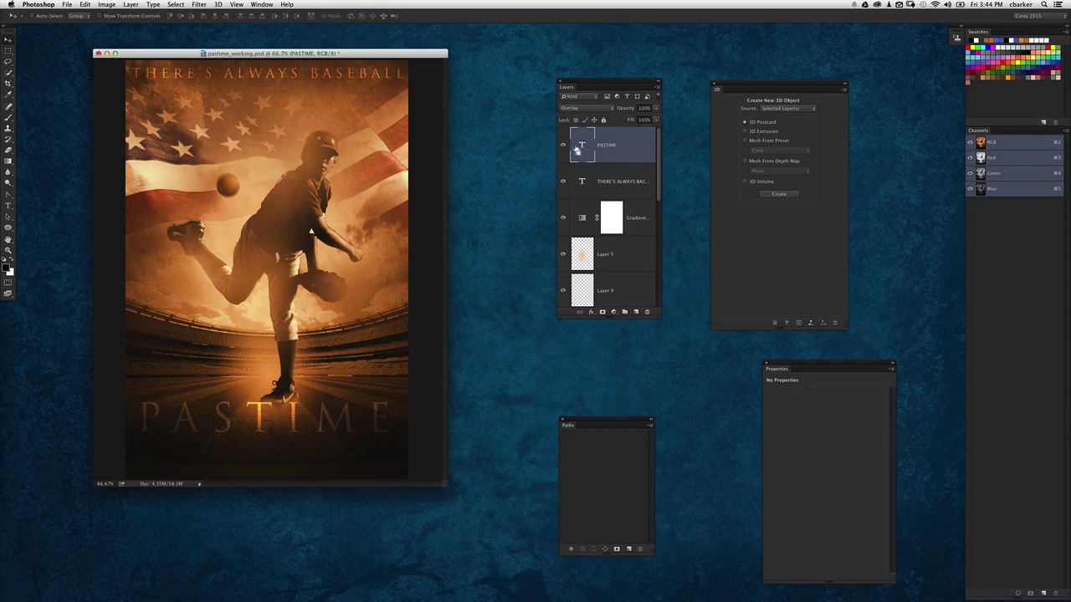
- Duplicate the PASTIME layer with Cmd+J and set the copy's opacity to 50%
key("super+j")
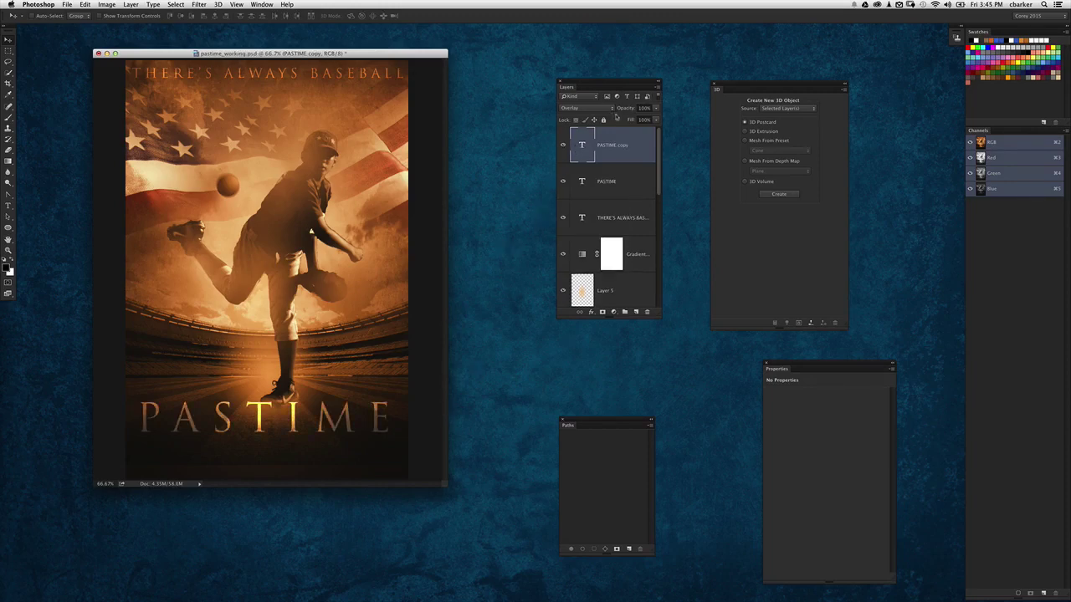
left_click(643, 108)
type("50")
key("Return")
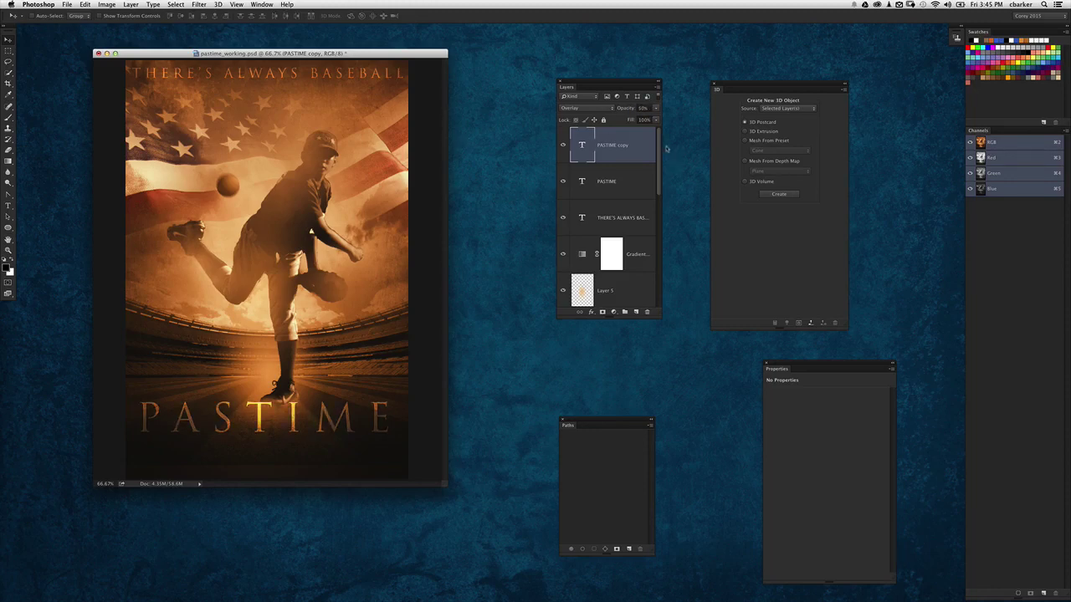
- Toggle the PASTIME copy's visibility several times to compare the brightening
left_click(563, 146)
left_click(563, 147)
left_click(563, 146)
left_click(564, 147)
left_click(563, 146)
left_click(563, 146)
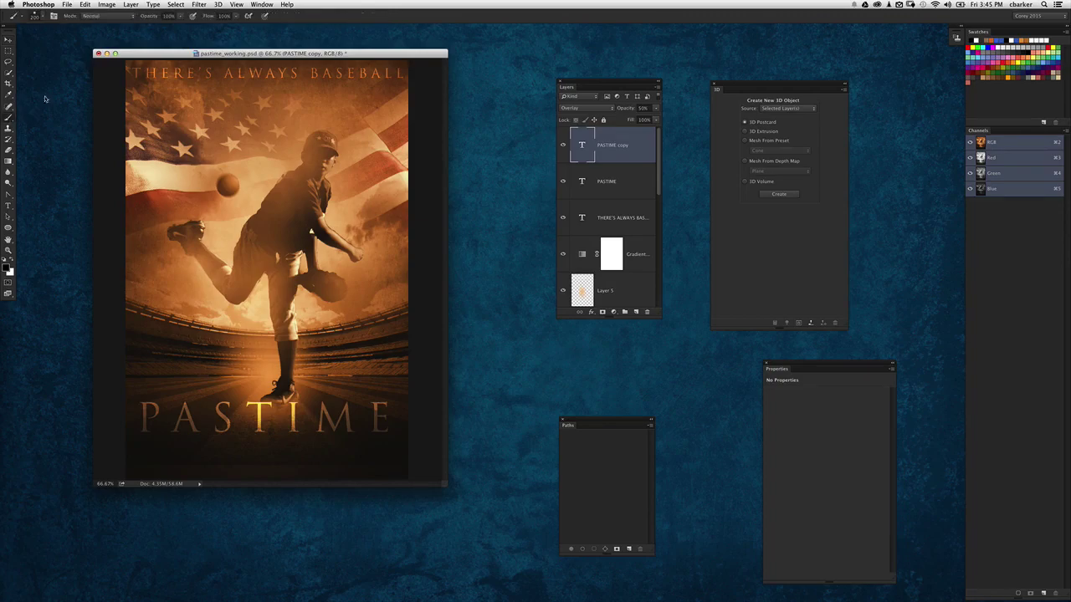
- Select the Brush tool and load the 1038 px flare brush preset
left_click(9, 117)
left_click(43, 16)
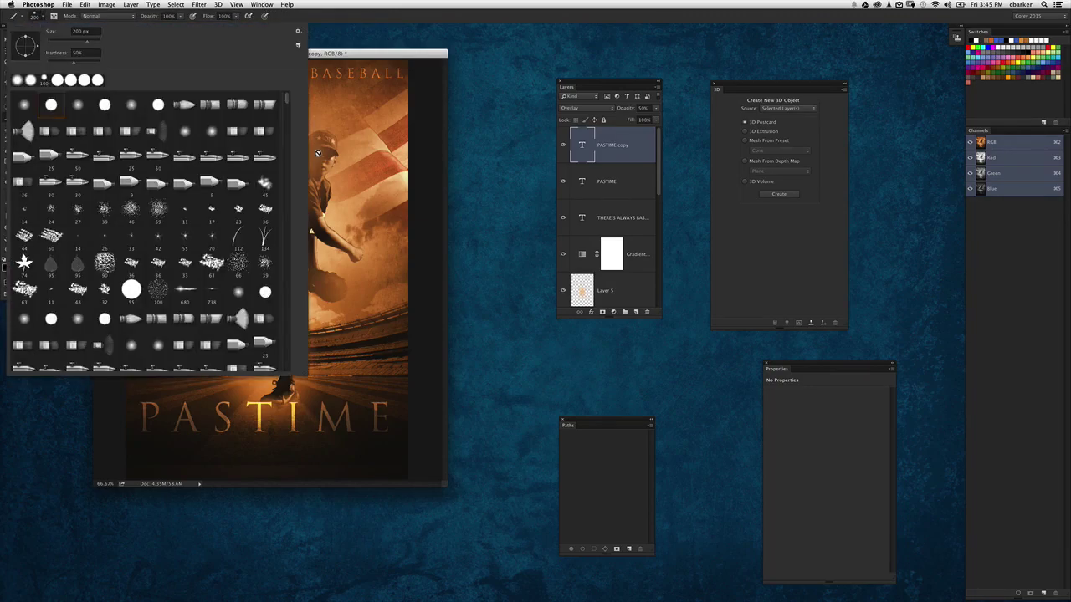
left_click_drag(287, 99, 280, 187)
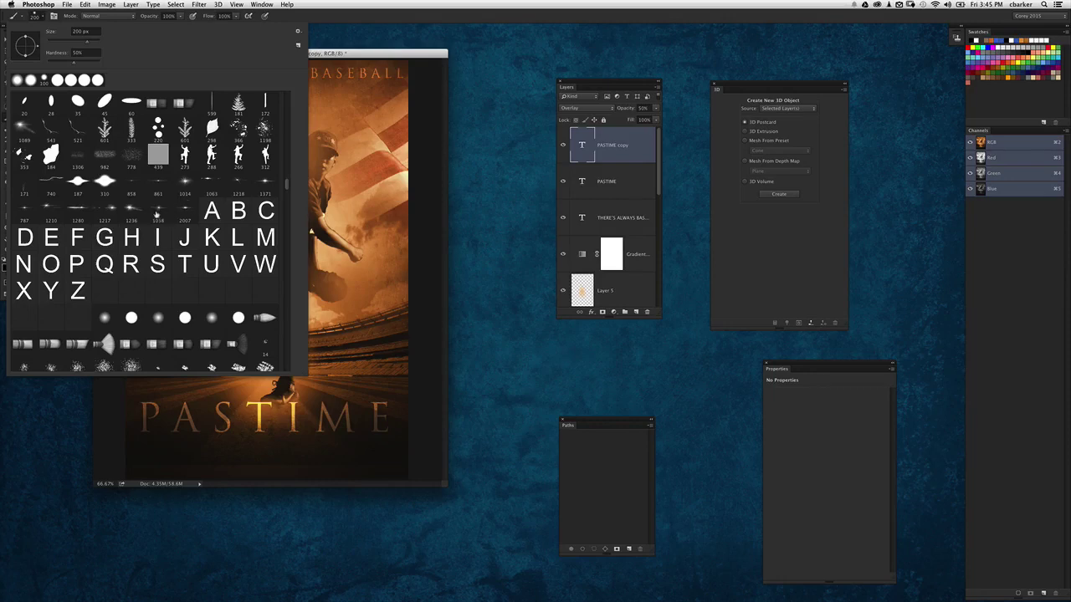
left_click(158, 211)
left_click(398, 70)
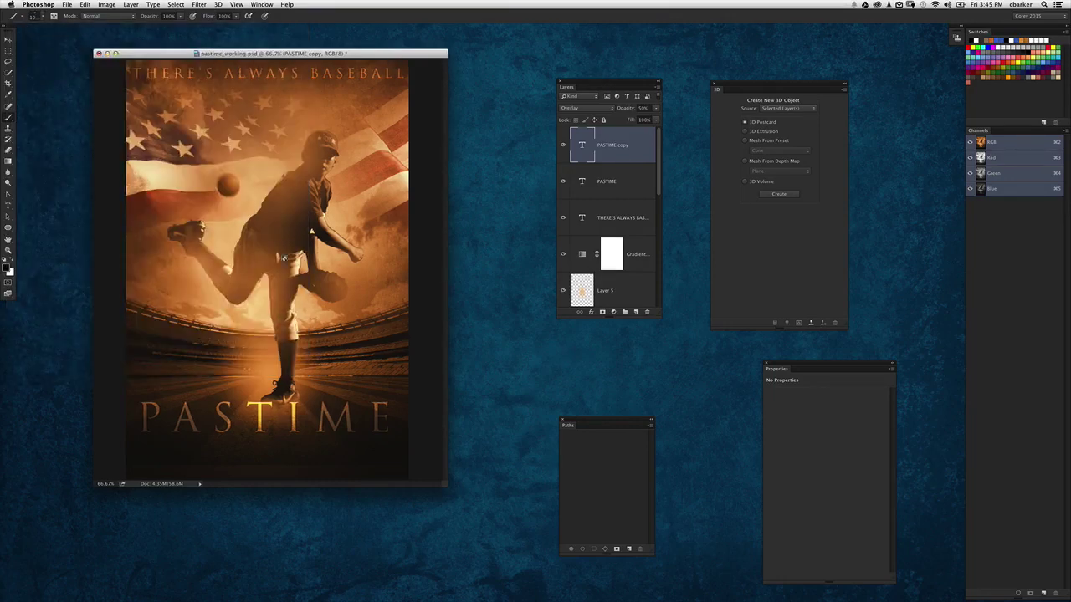
- Add Layer 11, move it beneath Gradient Map 1, and enlarge the Layers panel
left_click(636, 312)
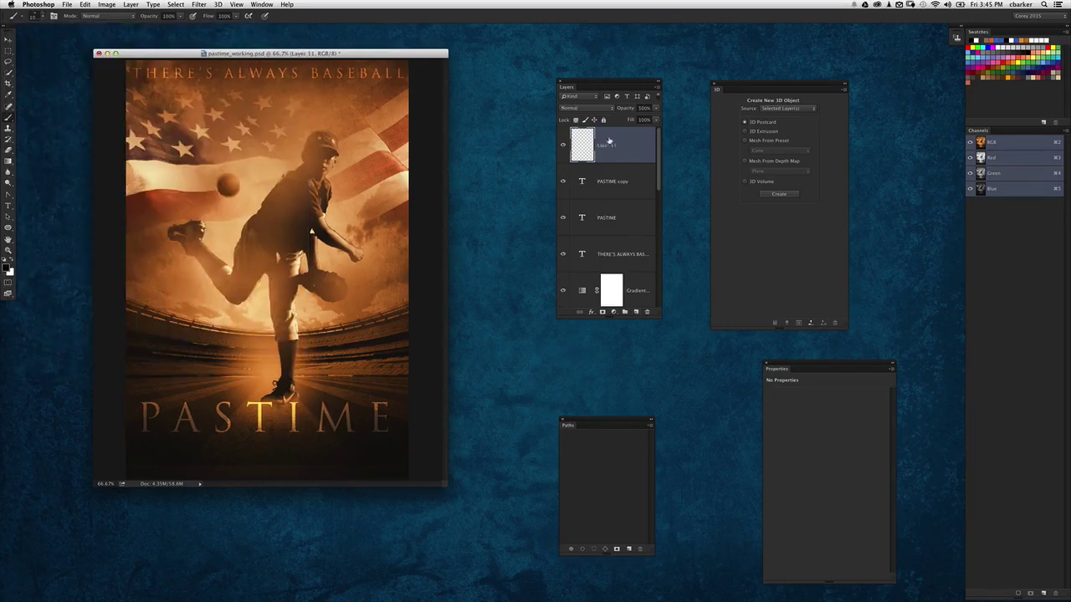
left_click_drag(609, 143, 594, 239)
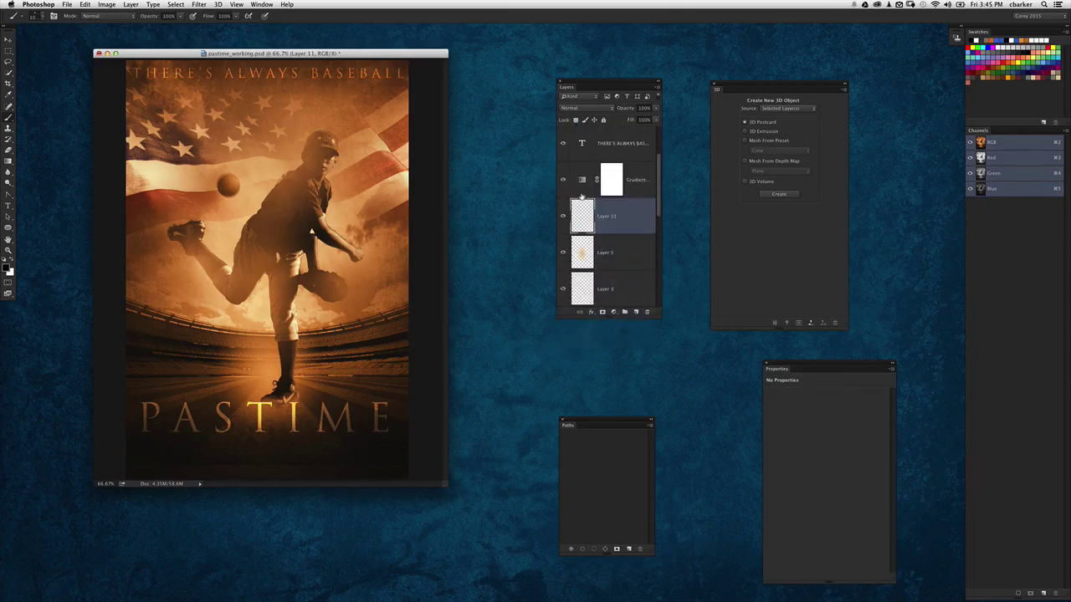
left_click_drag(601, 84, 526, 74)
left_click_drag(583, 302, 653, 392)
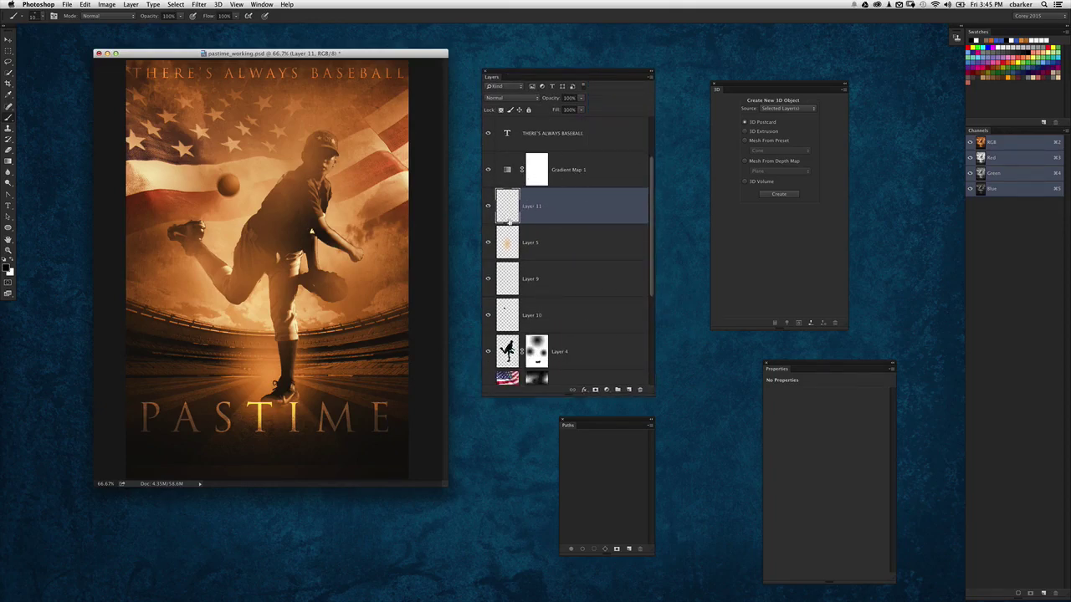
- Stamp a white lens flare on PASTIME's T, undoing extra stamps, and check it against hidden
key("x")
left_click(250, 401)
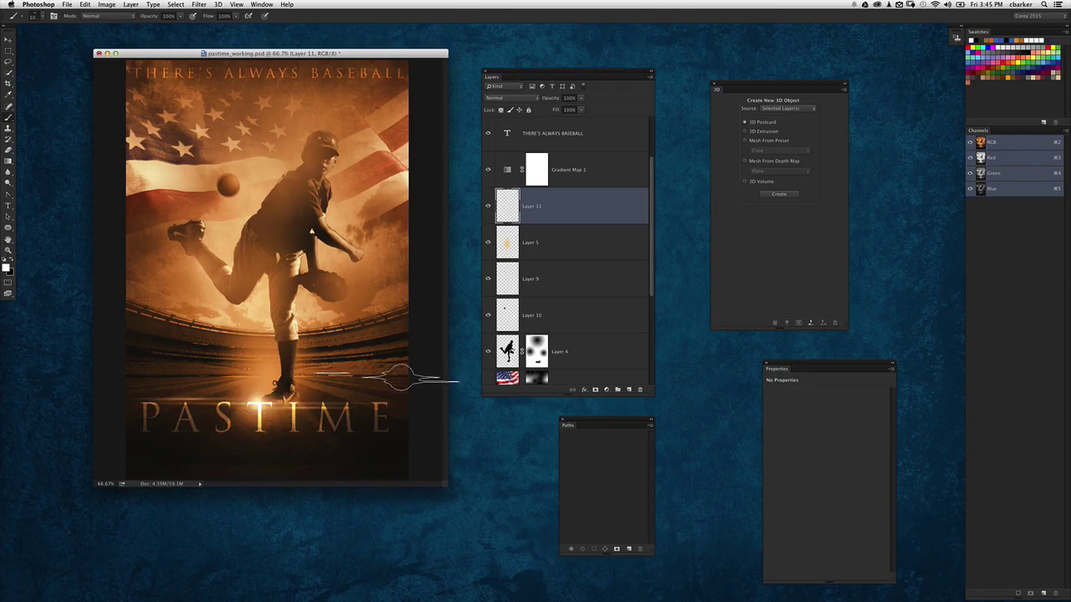
key("super+z")
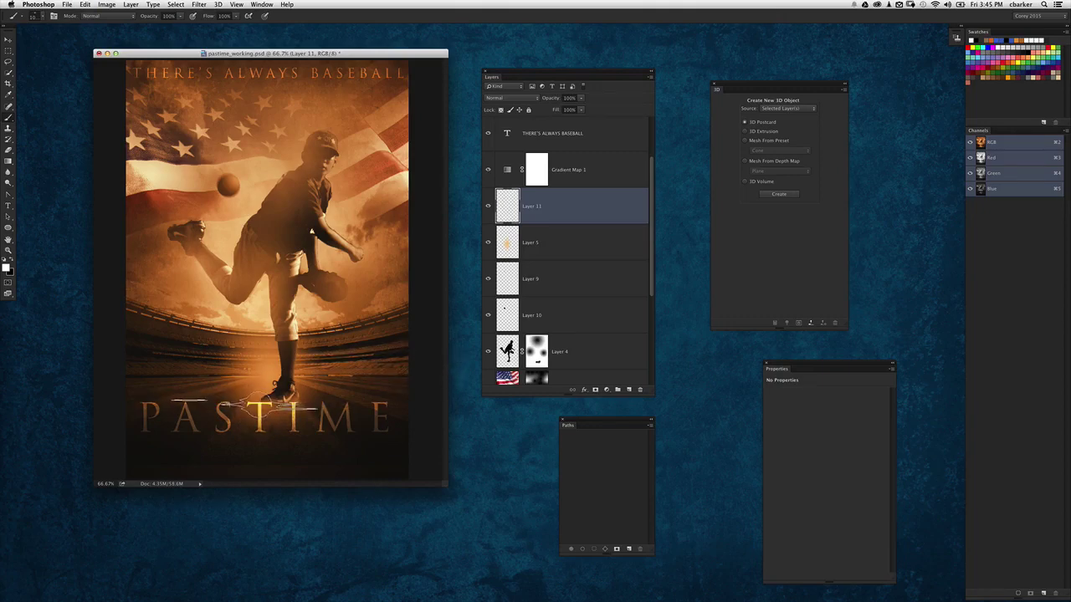
left_click(255, 399)
key("super+z")
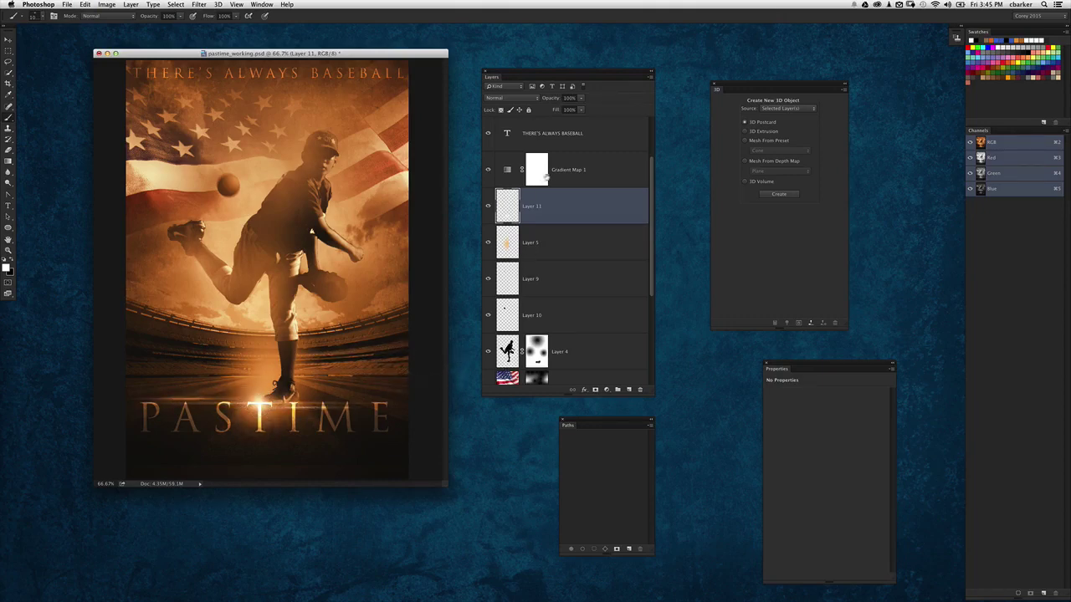
left_click(488, 207)
left_click(487, 206)
- Preview the poster without panels, then place the Layers and 3D panels side by side
key("Tab")
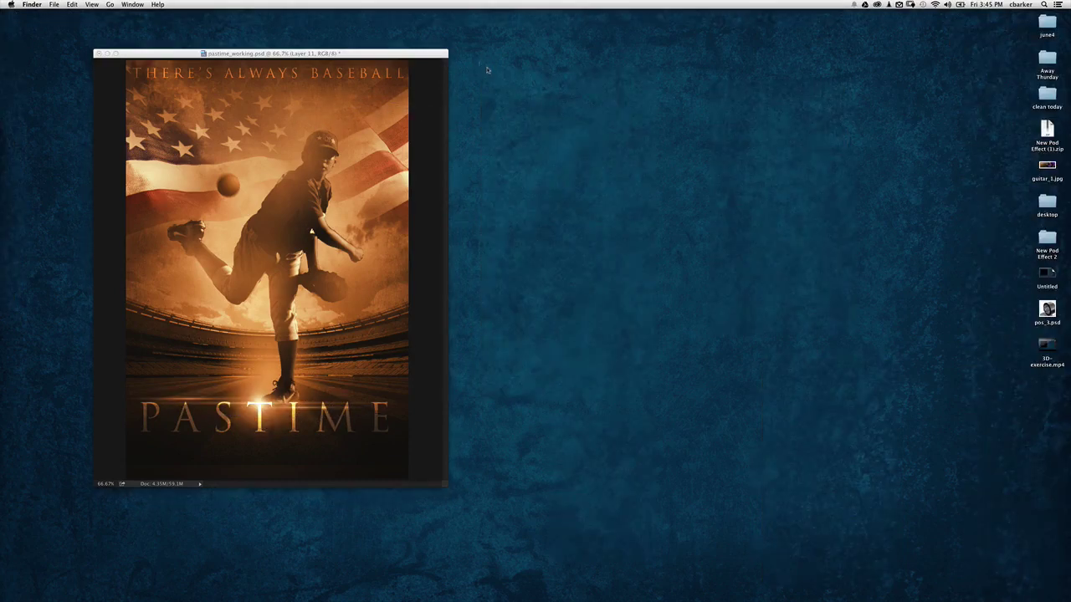
key("Tab")
left_click_drag(499, 74, 565, 78)
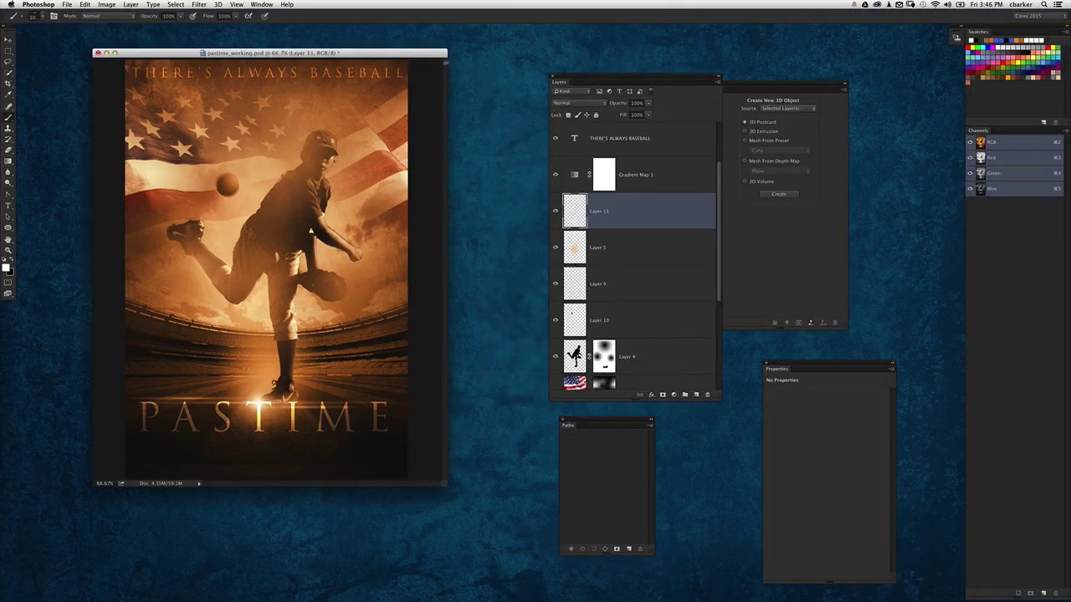
left_click_drag(435, 58, 458, 61)
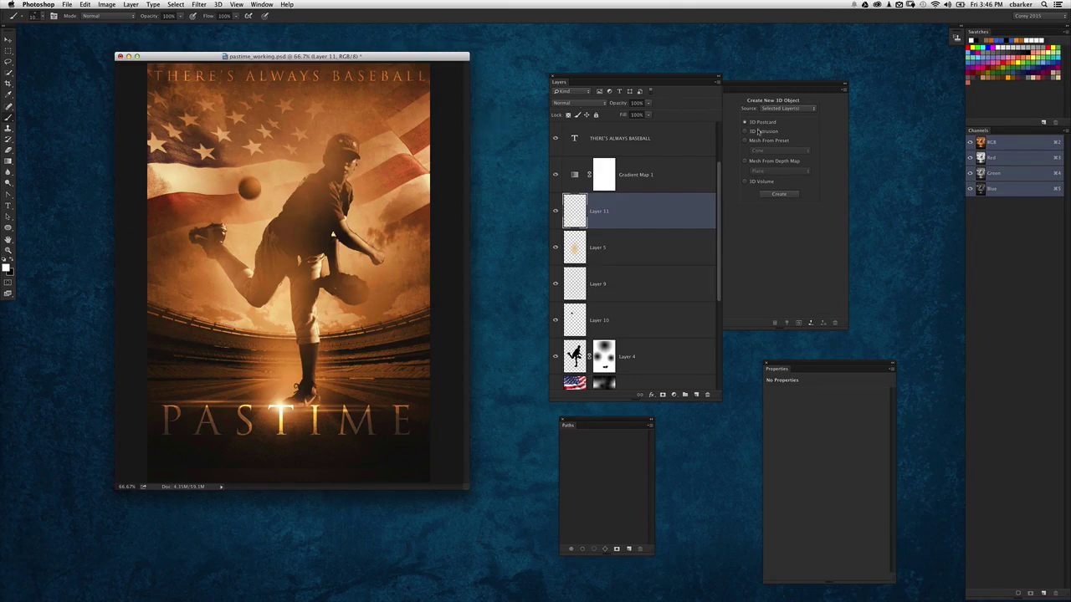
left_click_drag(715, 81, 688, 82)
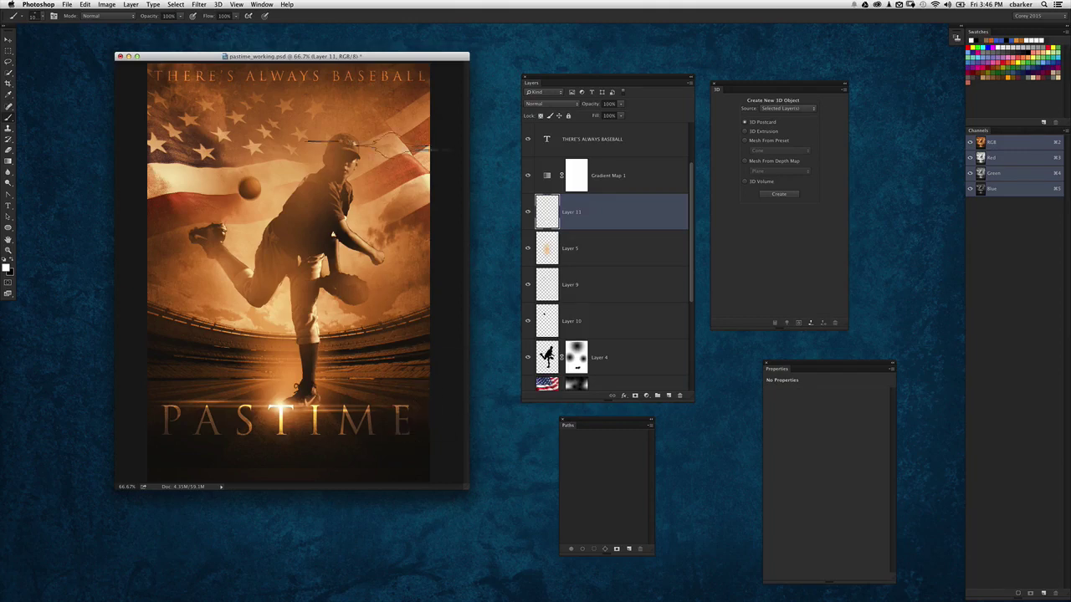
- With the Move tool active, fine-tune the Layers, 3D, Properties panels and poster window positions
left_click(9, 40)
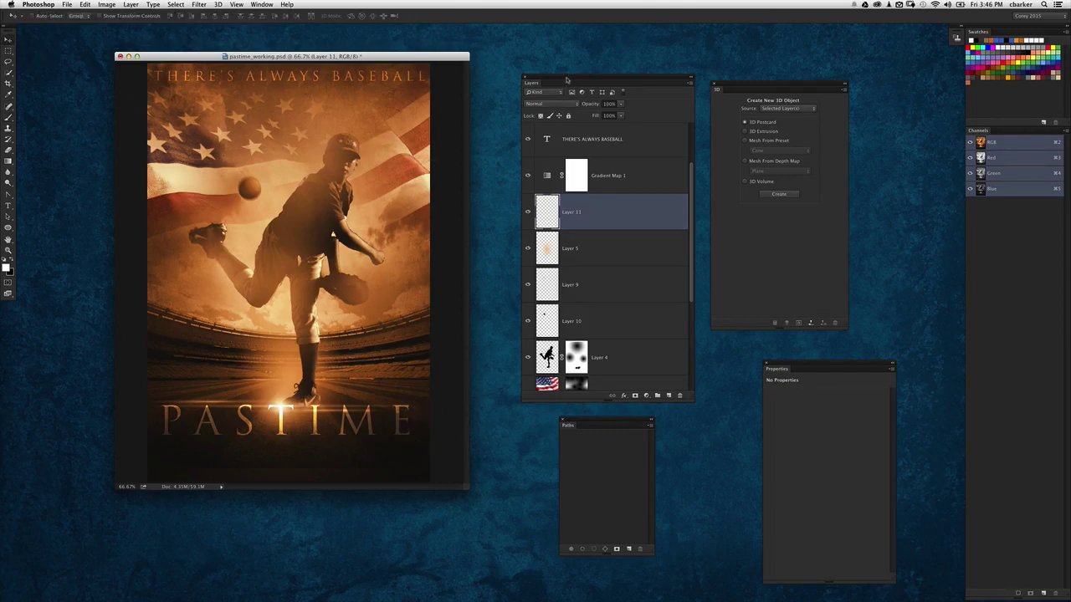
left_click_drag(569, 81, 553, 71)
left_click_drag(762, 85, 778, 82)
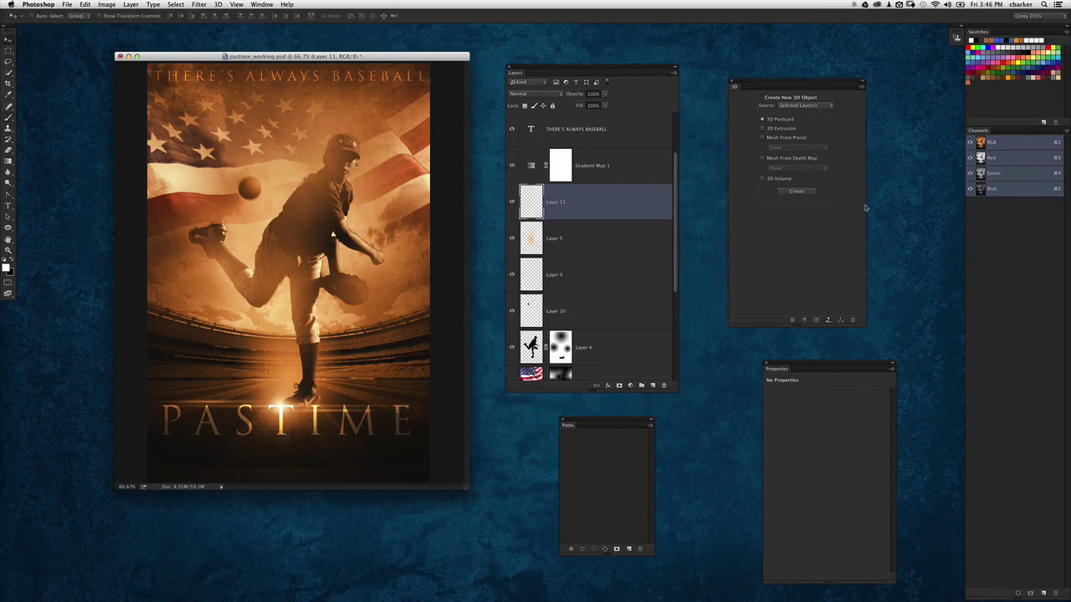
left_click_drag(861, 319, 829, 315)
left_click_drag(881, 364, 848, 355)
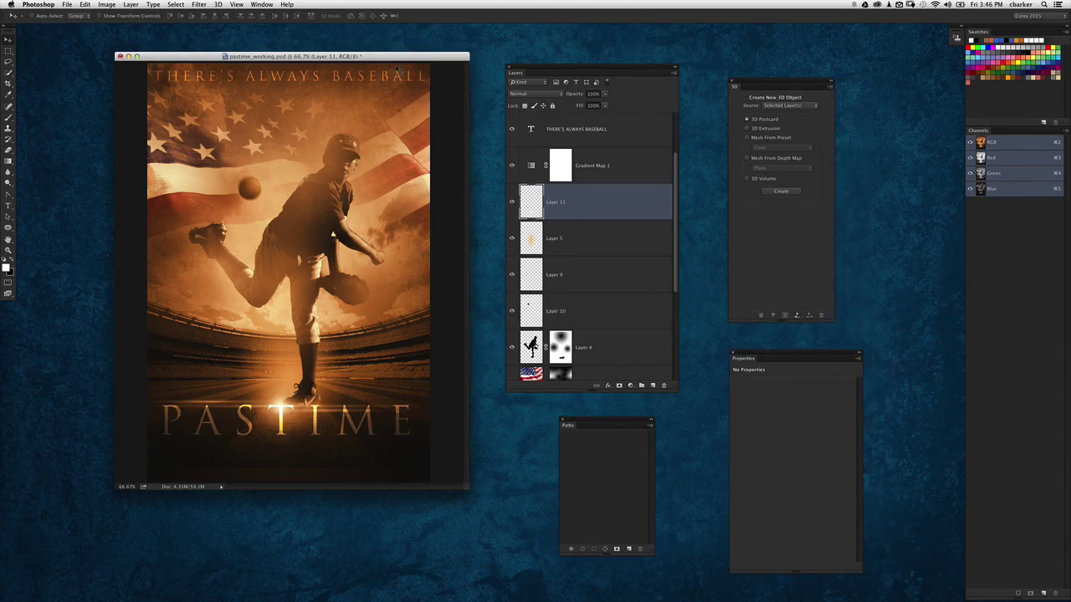
left_click_drag(402, 60, 383, 60)
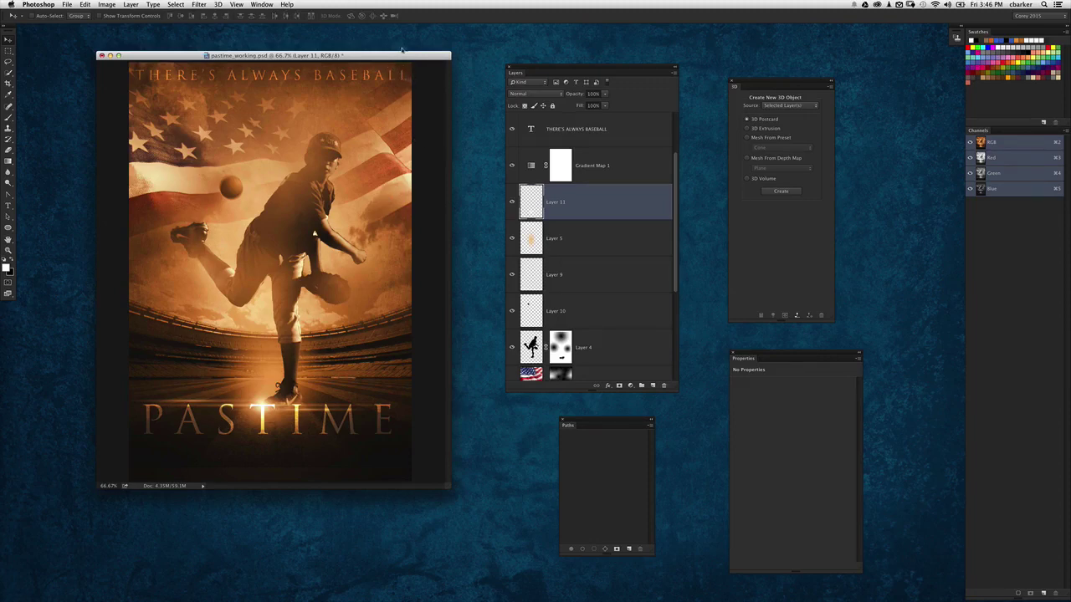
left_click_drag(401, 52, 412, 54)
left_click_drag(543, 69, 544, 67)
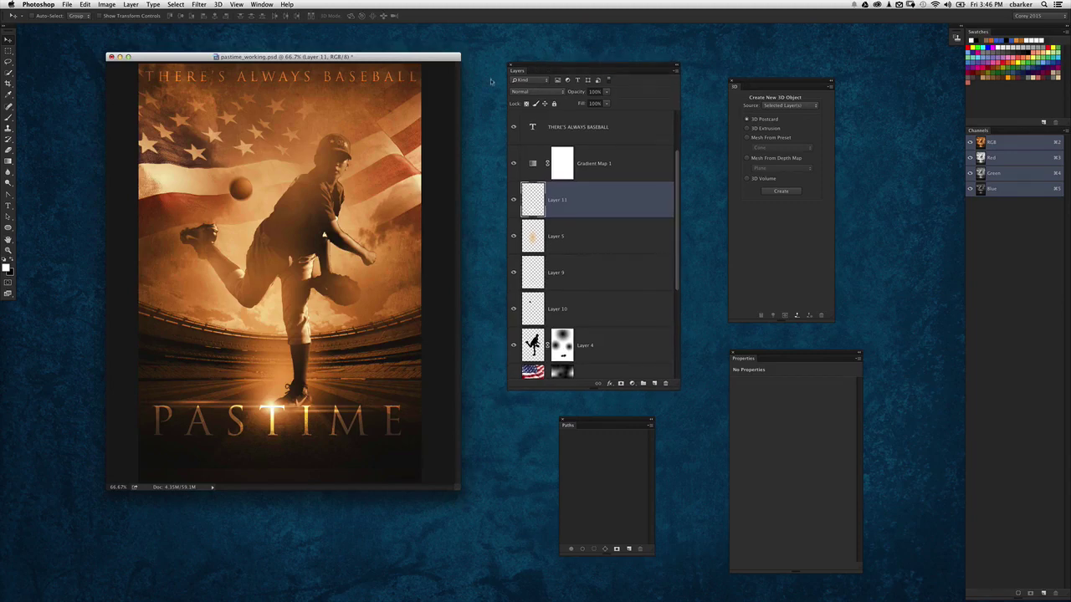
left_click_drag(438, 59, 437, 65)
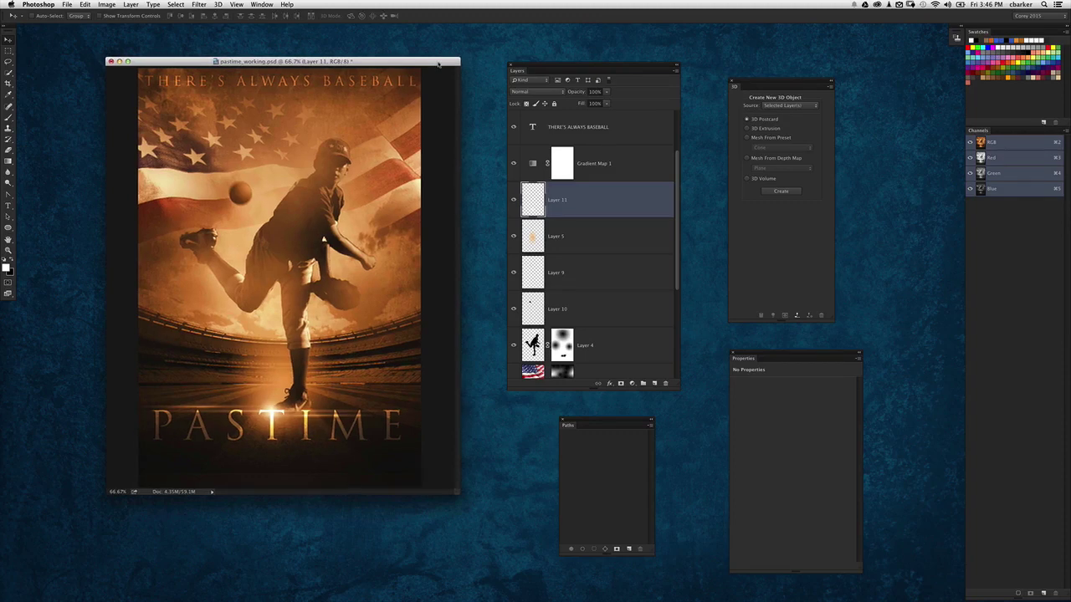